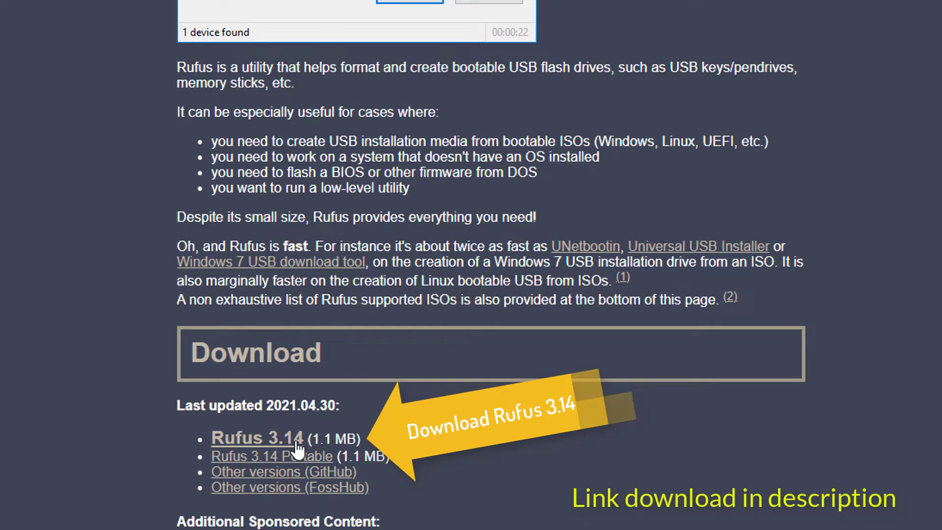
- Download Rufus 3.14 and launch rufus-3.14.exe from the 12.ISO folder
click(298, 441)
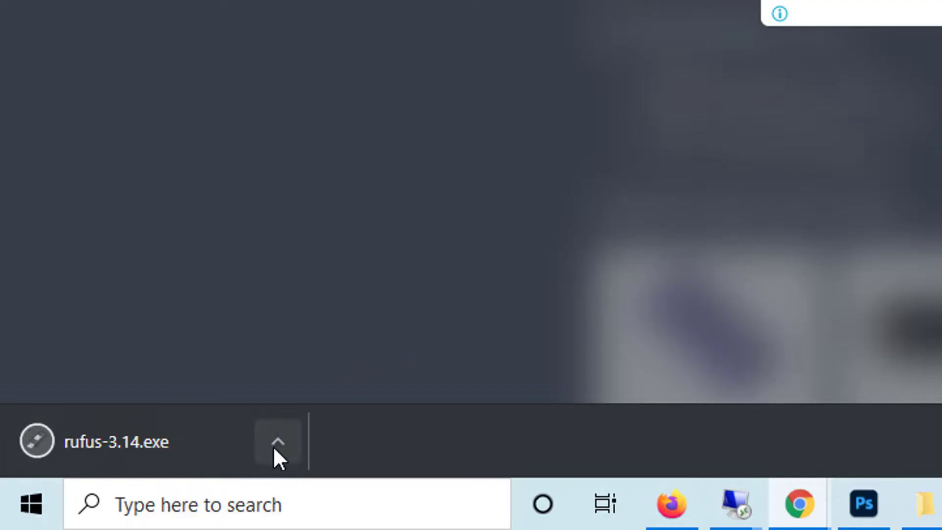
click(276, 442)
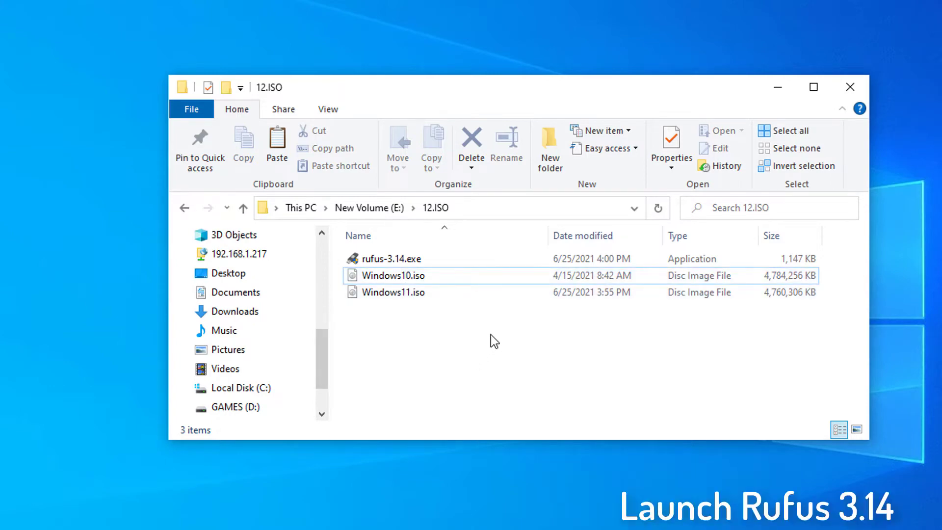
right_click(414, 264)
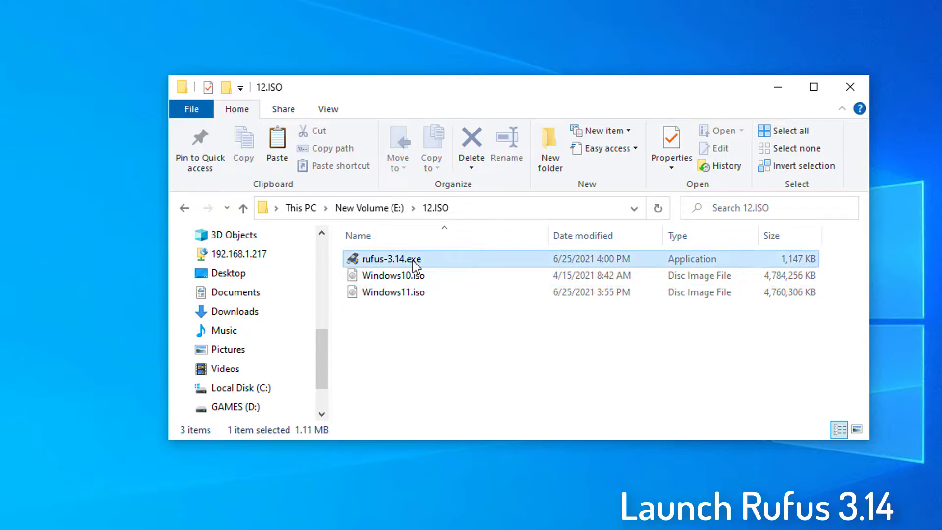
click(381, 289)
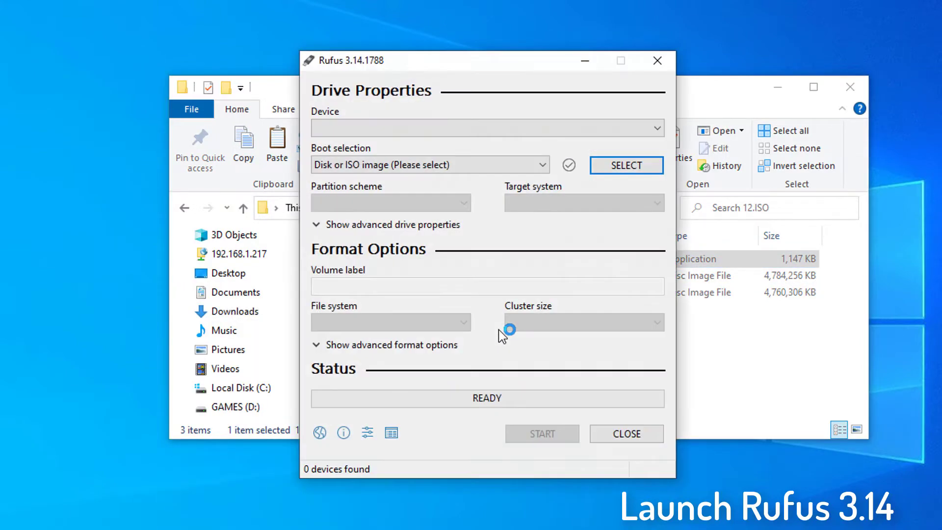
- Choose the NEW VOLUME (F:) [32 GB] USB drive as the device and Disk or ISO image as the boot selection
click(634, 129)
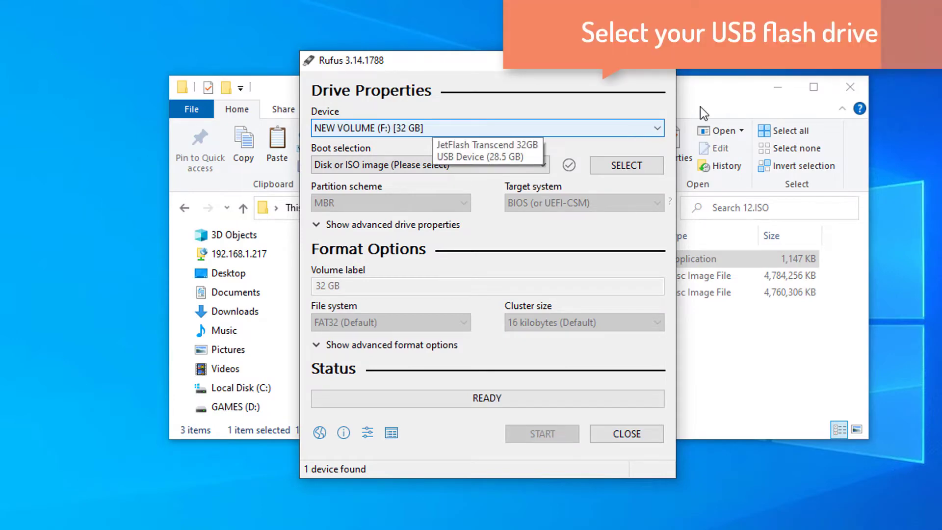
click(467, 129)
click(465, 127)
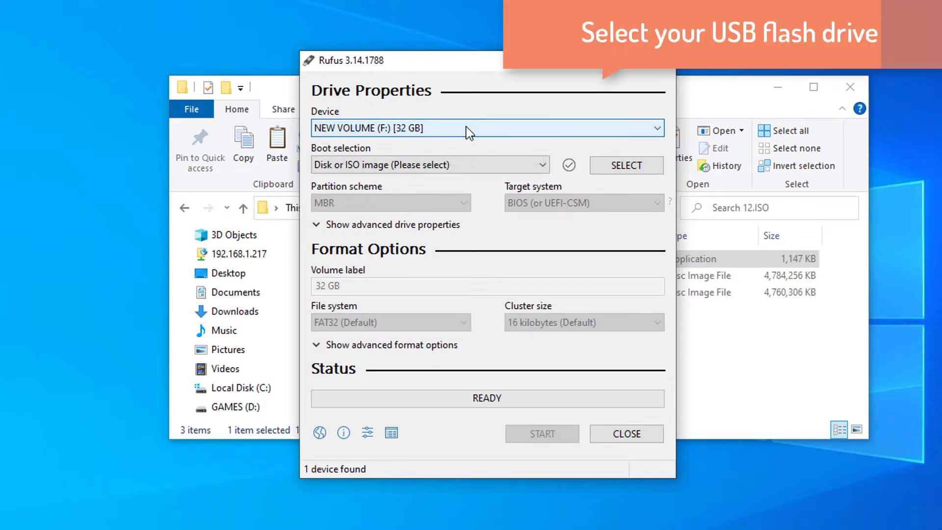
click(505, 166)
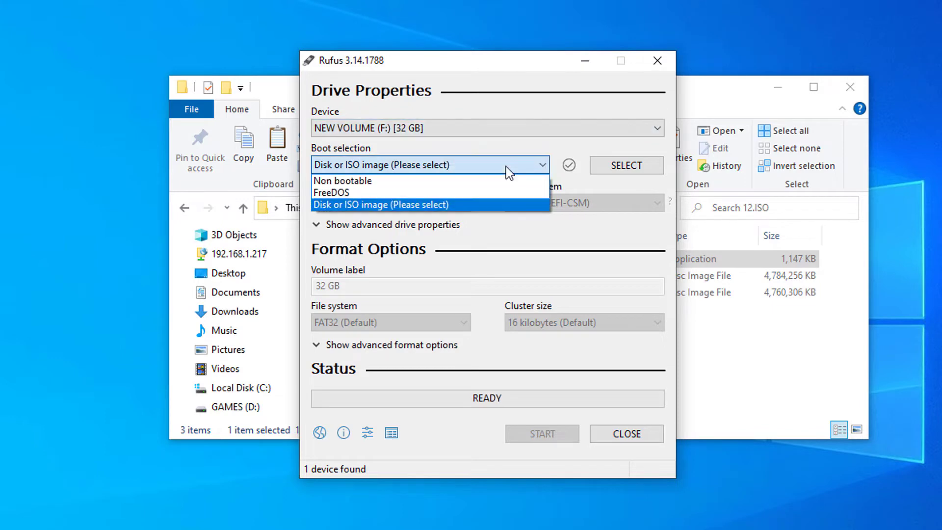
click(456, 202)
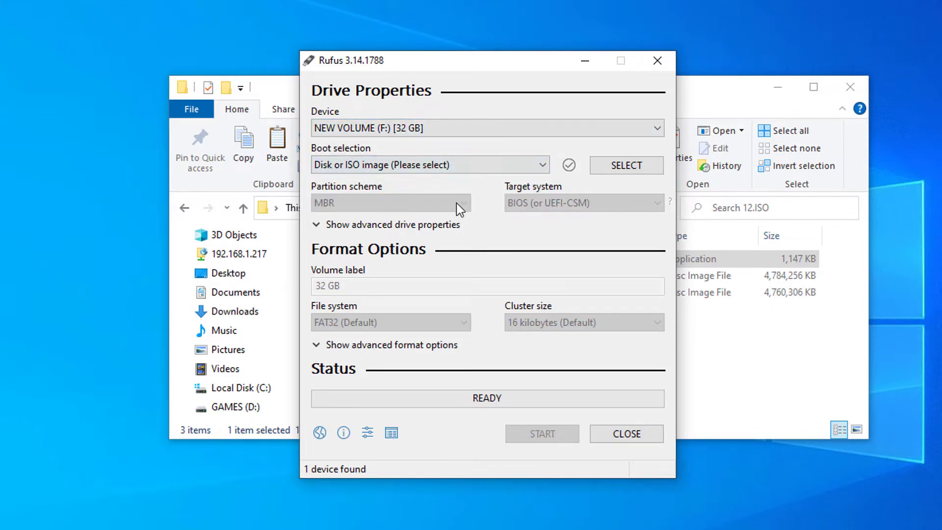
- Load Windows11.iso from the 12.ISO folder on New Volume (E:) as the boot image
click(633, 165)
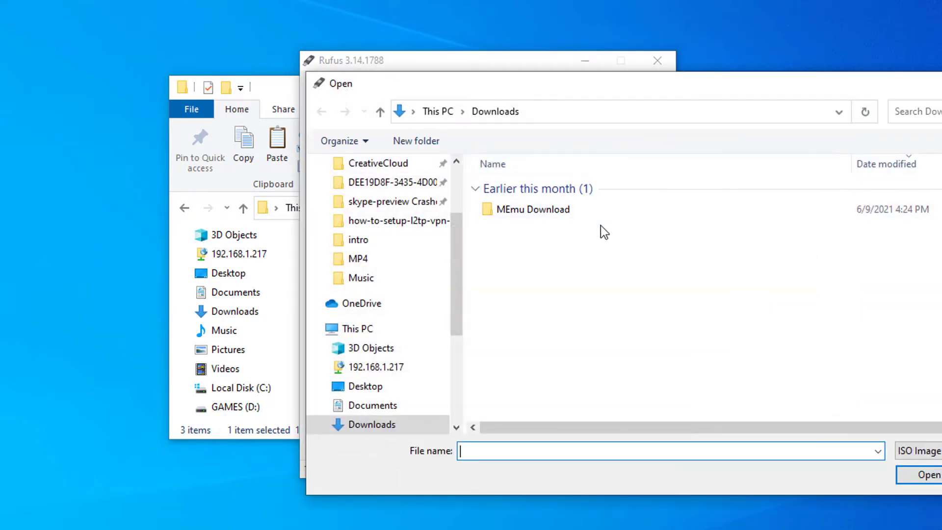
scroll(402, 352, down, 4)
click(398, 337)
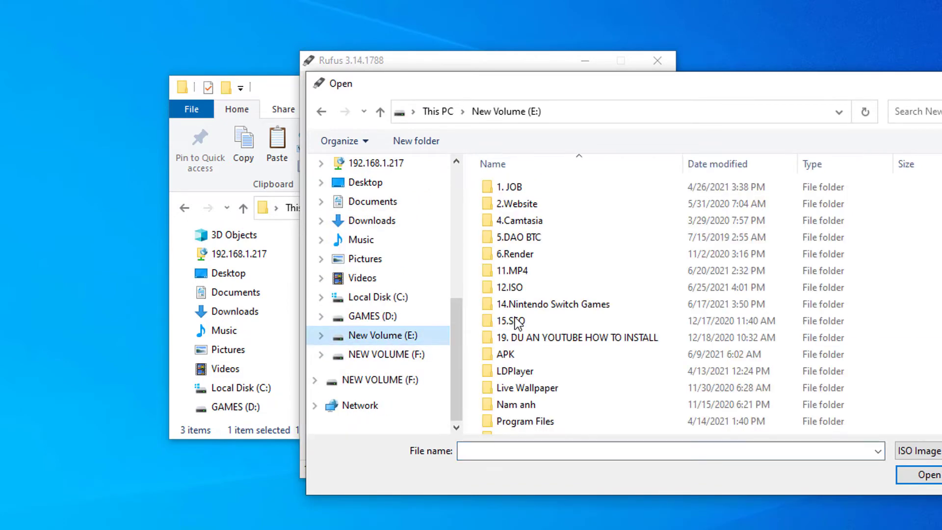
double_click(522, 316)
click(605, 205)
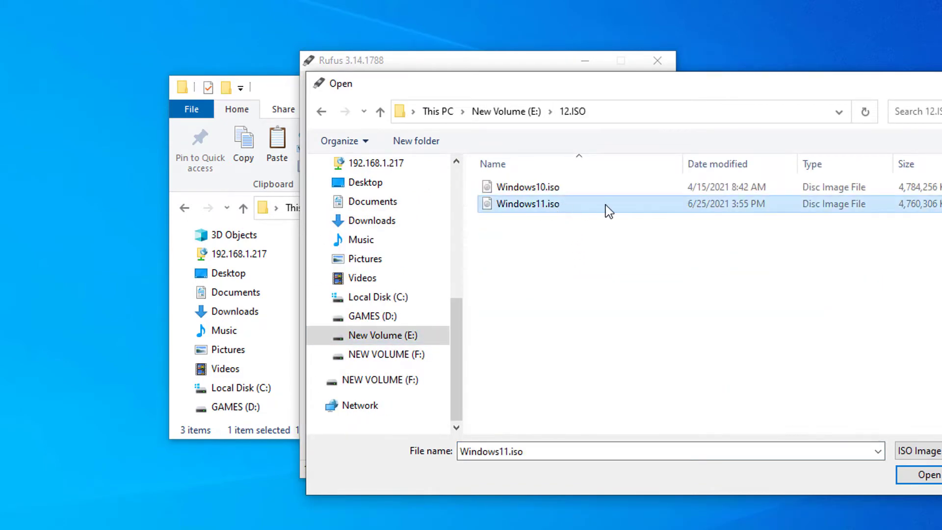
double_click(566, 205)
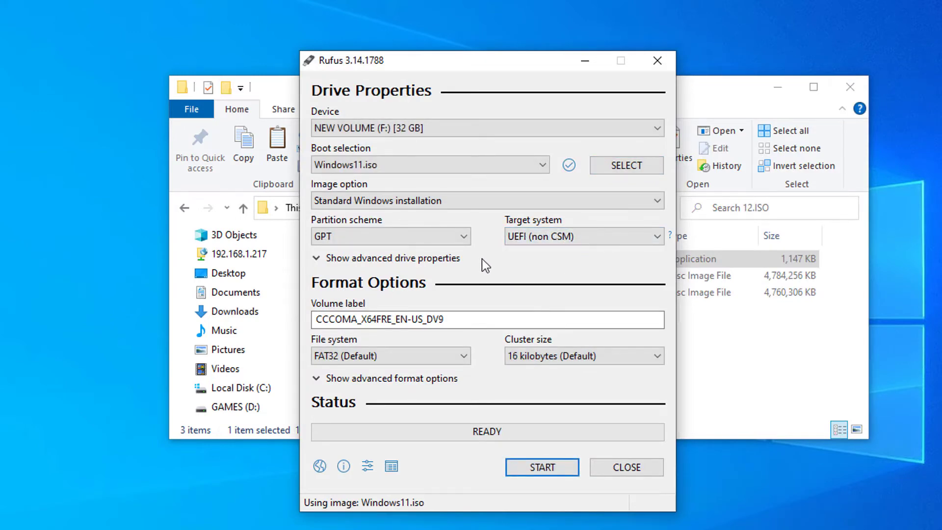
- Set the image option to Standard Windows installation and the partition scheme to GPT
click(470, 202)
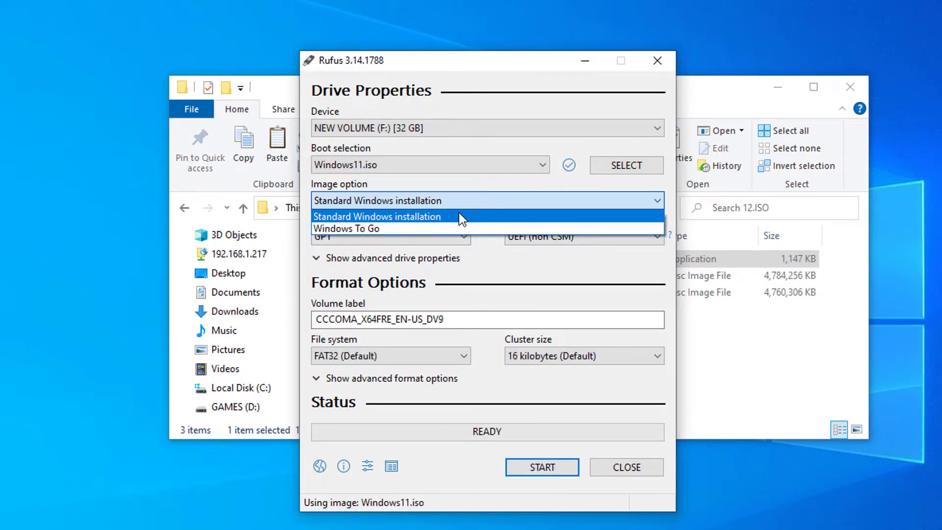
click(458, 213)
click(444, 237)
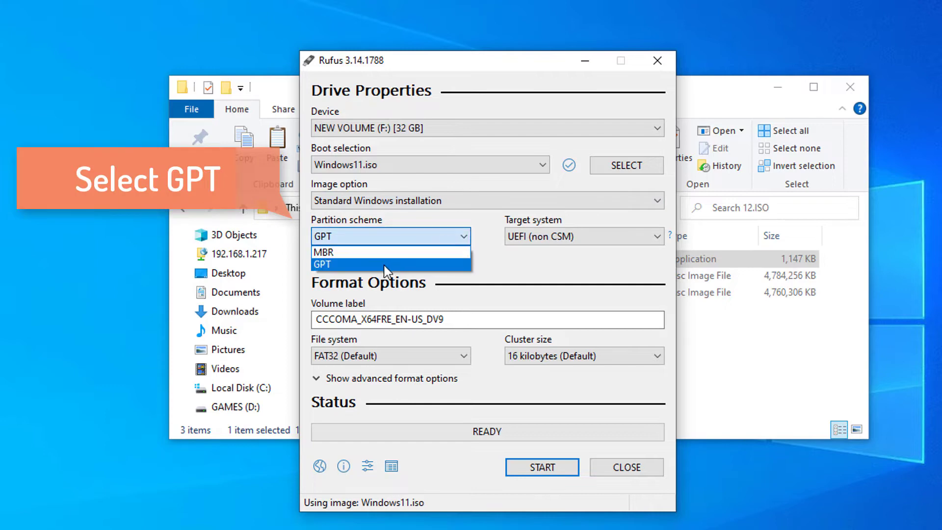
click(390, 264)
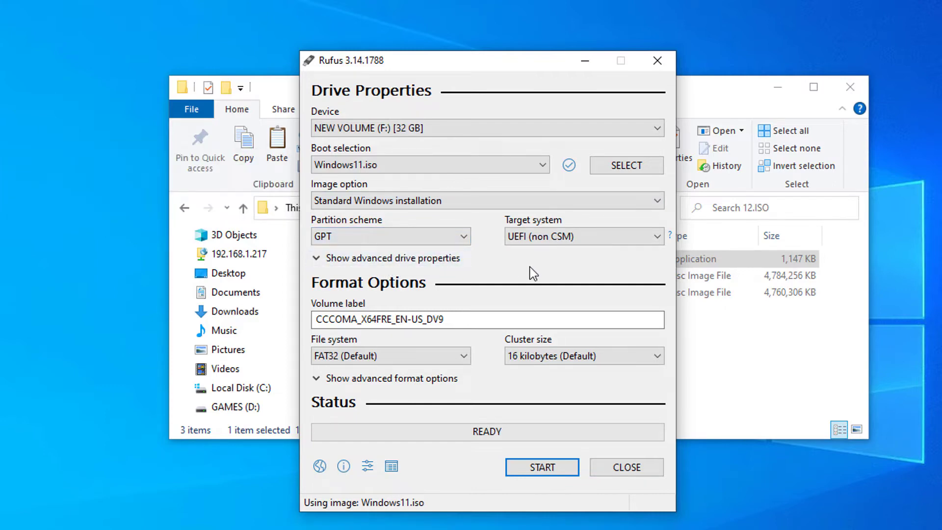
- Set the volume label to Windows11 and start writing the bootable USB drive, minimizing the folder window behind it
double_click(466, 319)
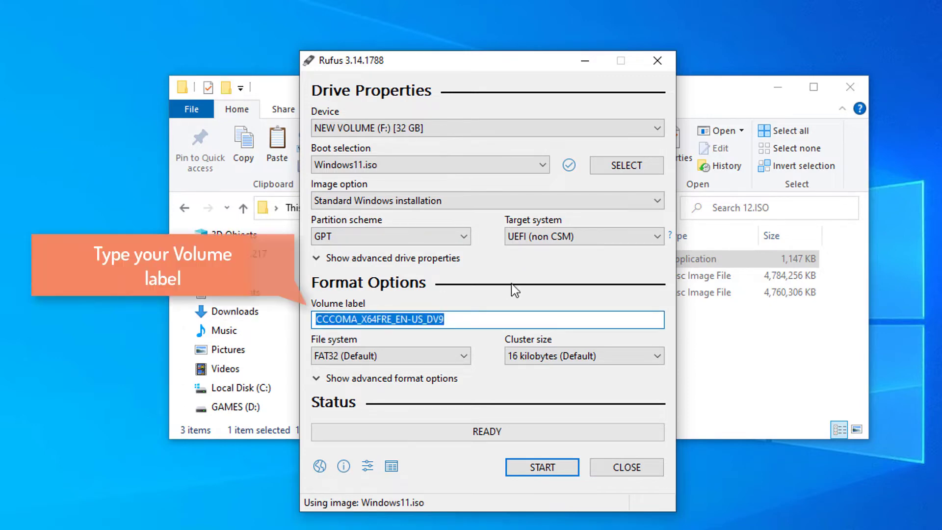
text(Windows11)
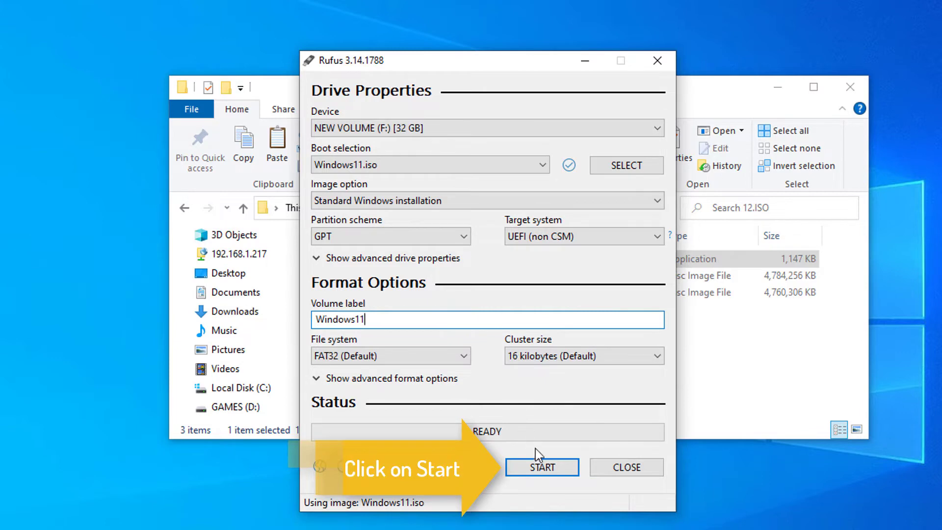
click(546, 468)
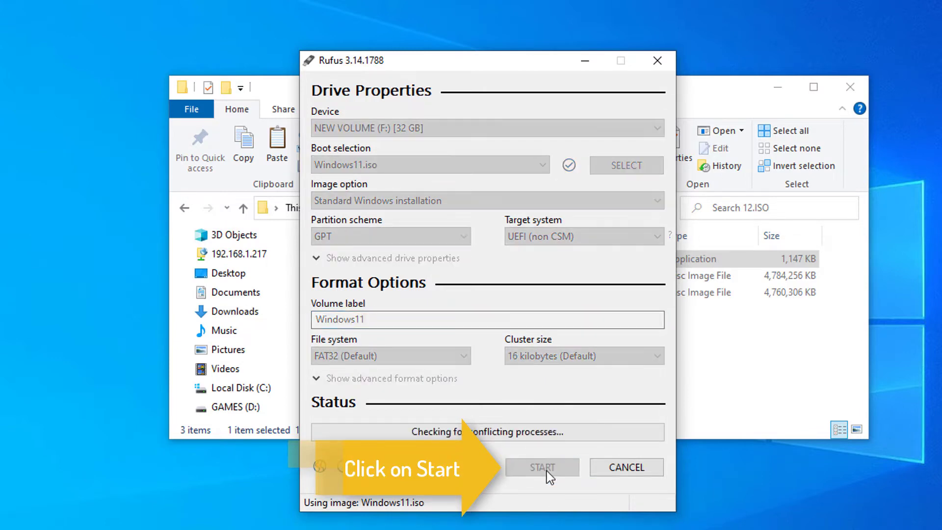
click(780, 95)
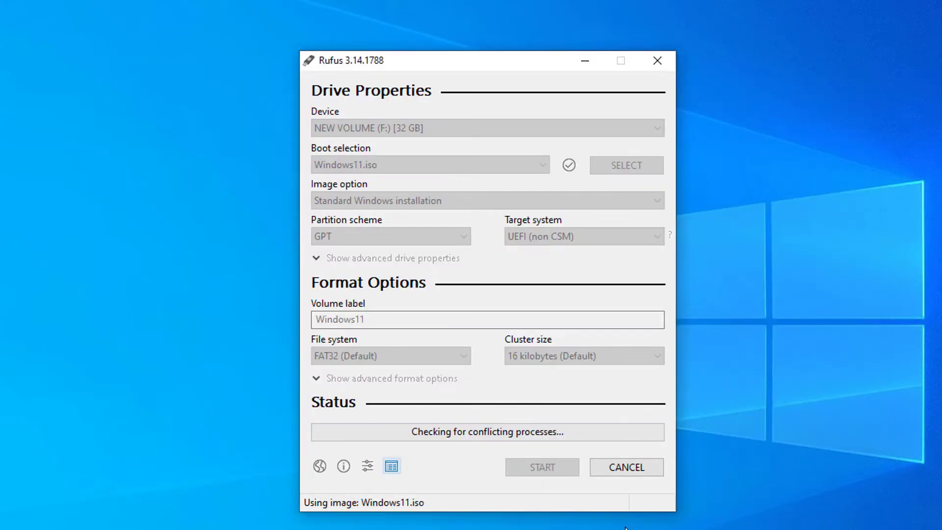
key(Return)
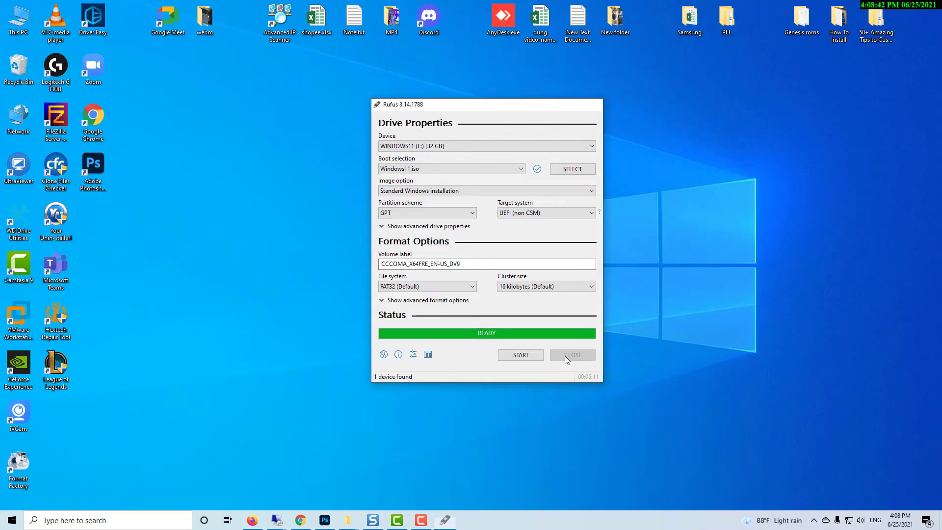
- Close Rufus and open the WINDOWS11 (F:) drive from This PC
click(584, 442)
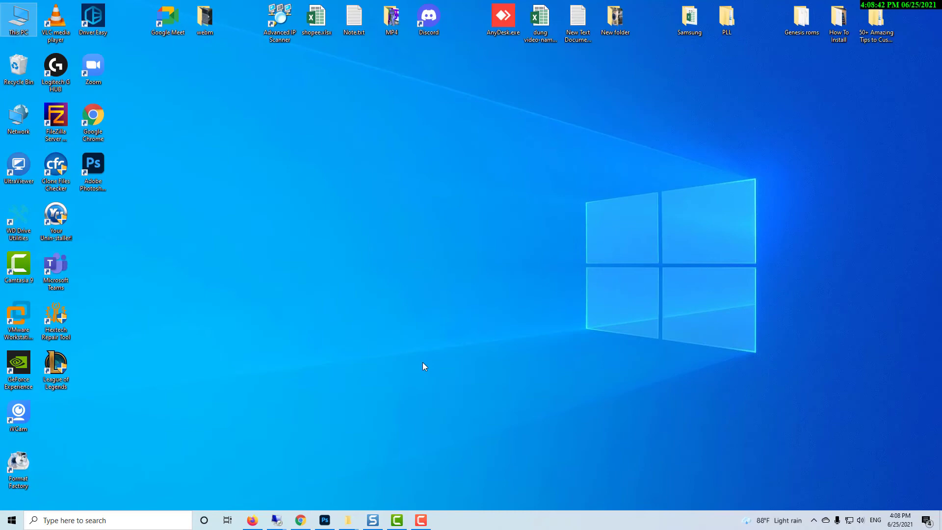
double_click(18, 23)
scroll(540, 284, down, 3)
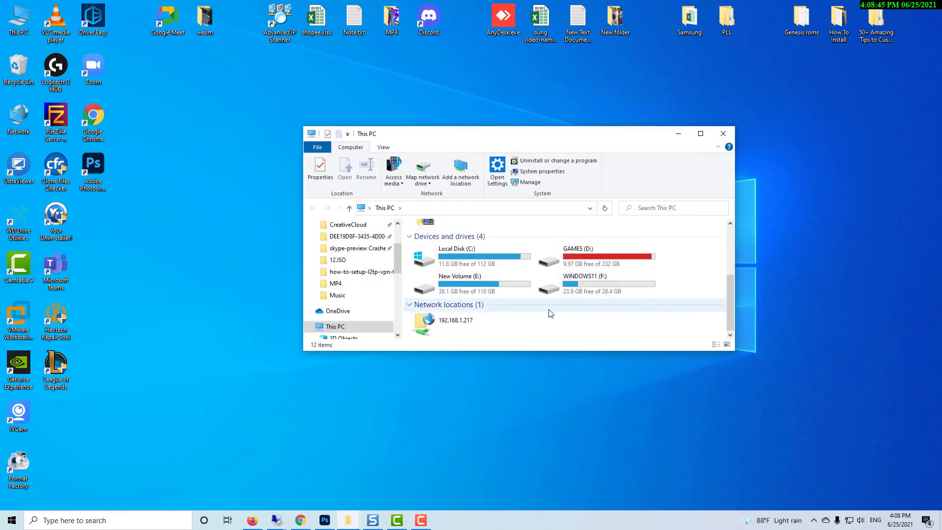
double_click(588, 295)
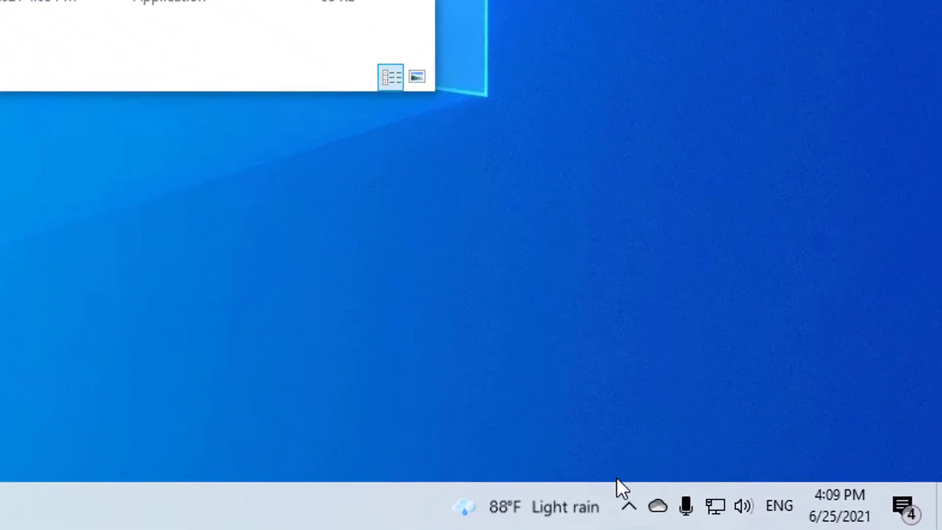
- Safely eject the WINDOWS11 (F:) mass storage device and dismiss the notification
click(814, 520)
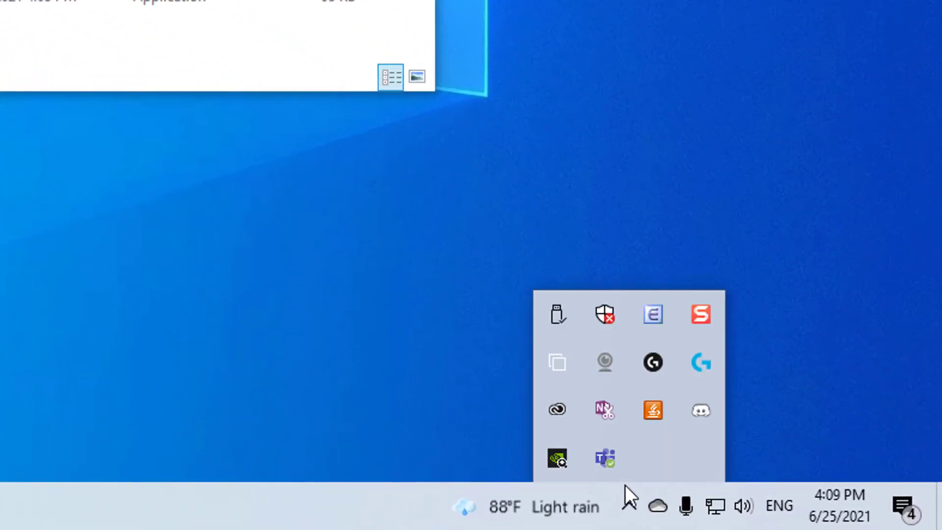
click(555, 315)
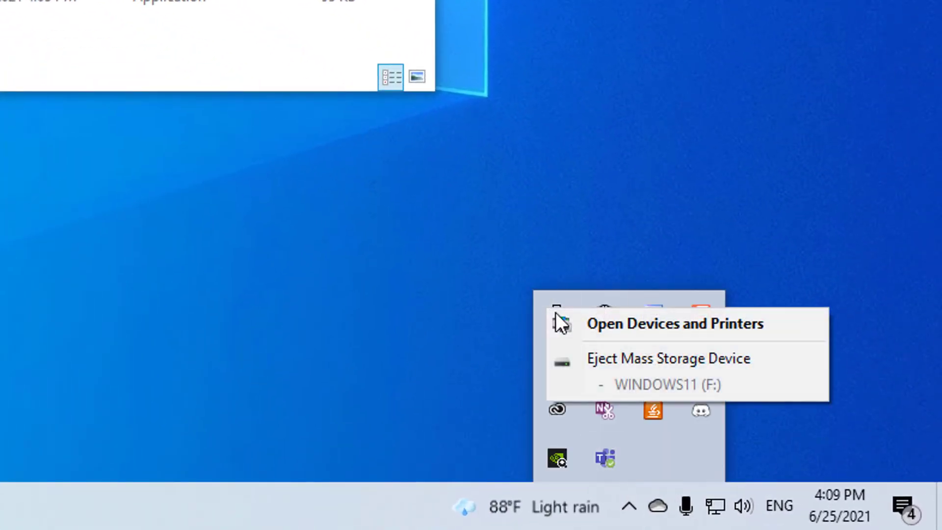
click(669, 360)
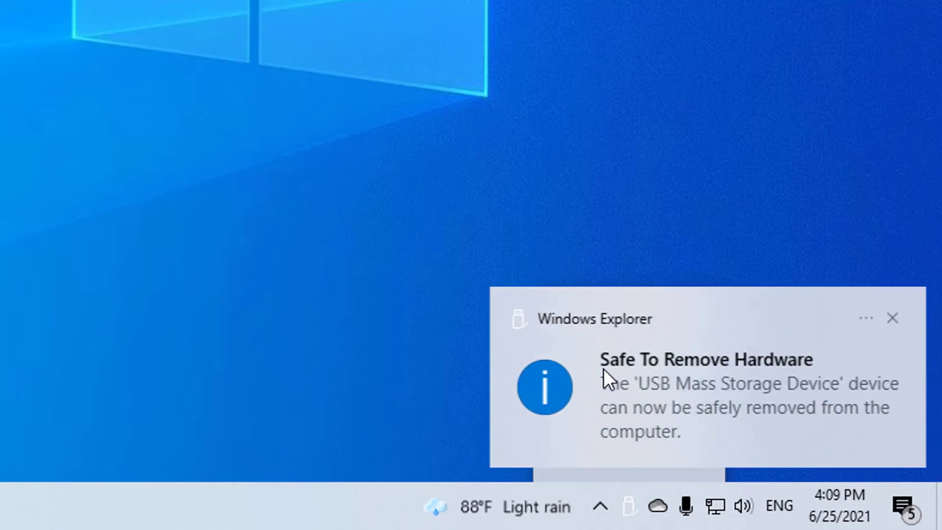
click(885, 318)
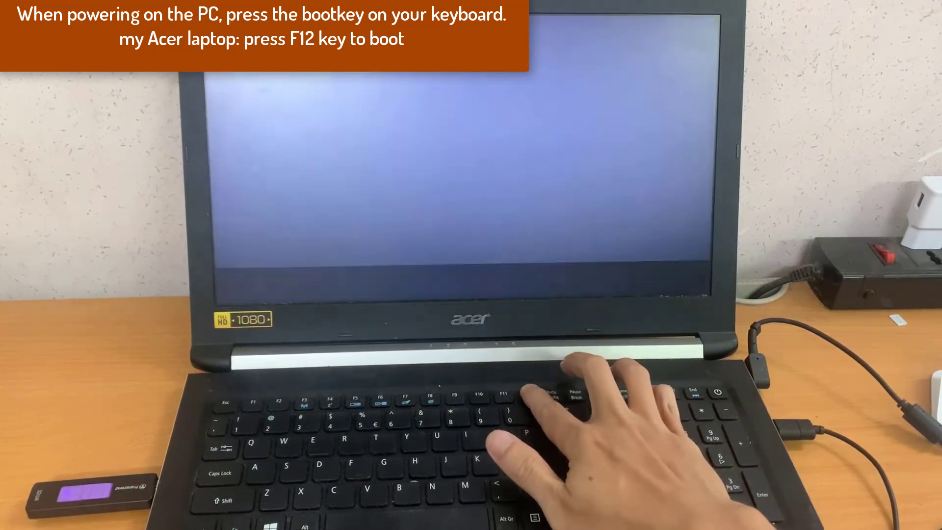
- Open the laptop's boot menu at power-on and boot from USB HDD: JetFlashTranscend 32GB
key(F12)
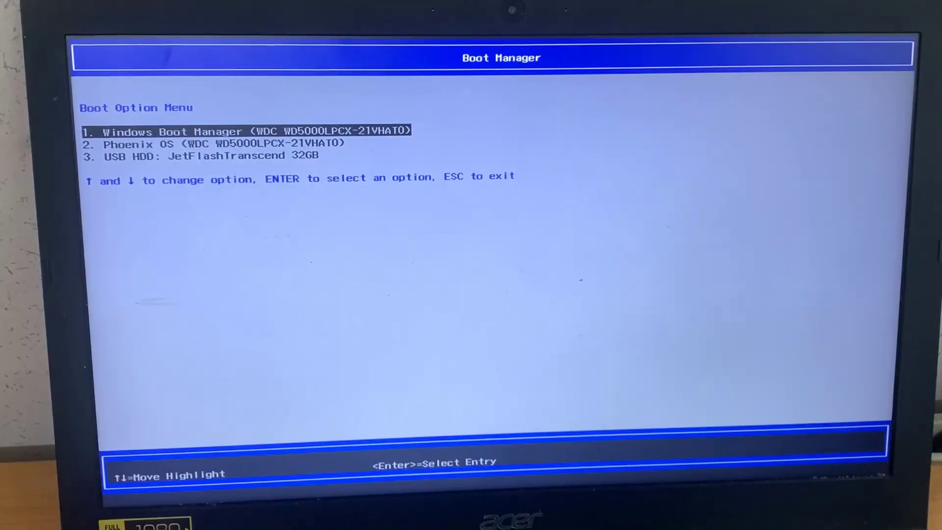
key(Down)
key(Down)
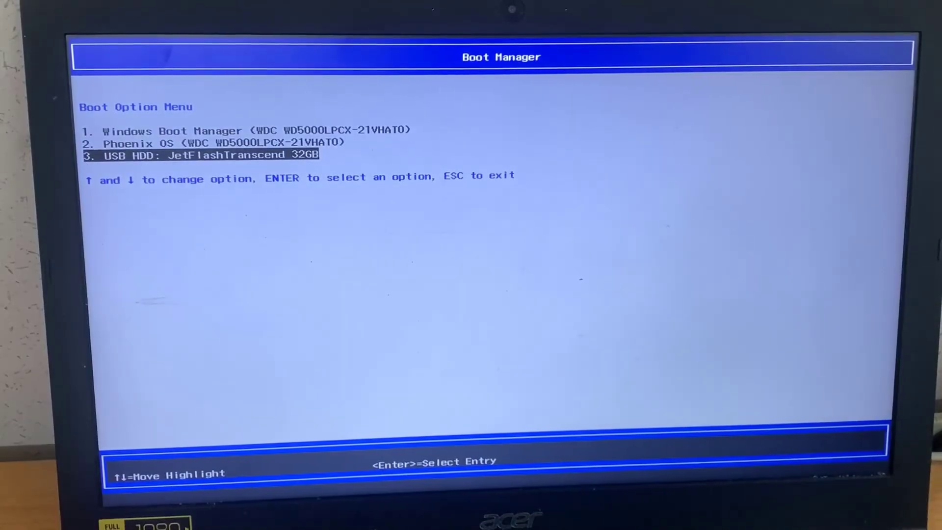
key(Return)
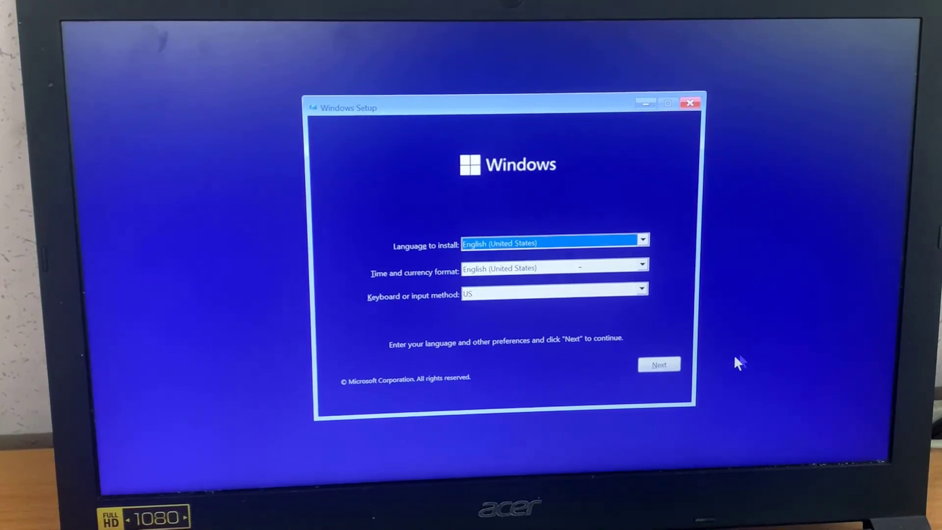
- Accept English (United States) with the US keyboard in Windows Setup and start the installation
click(675, 363)
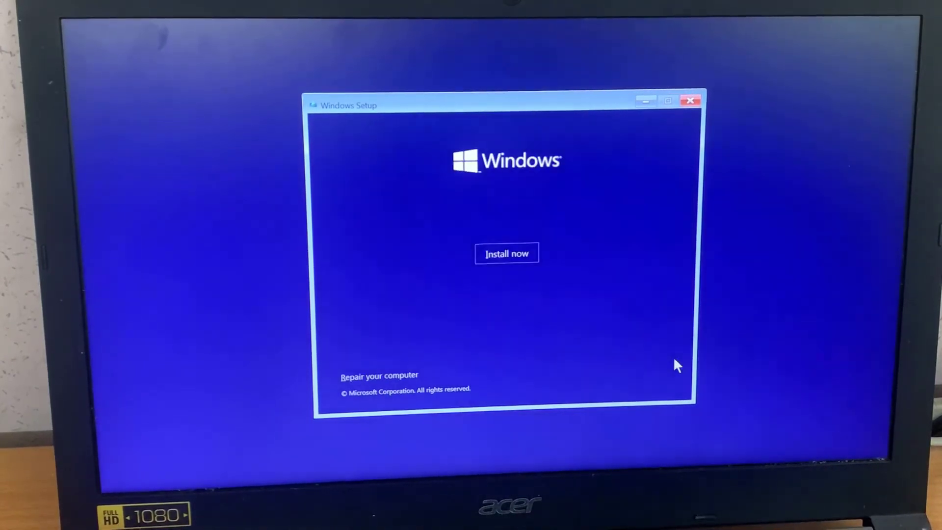
click(510, 252)
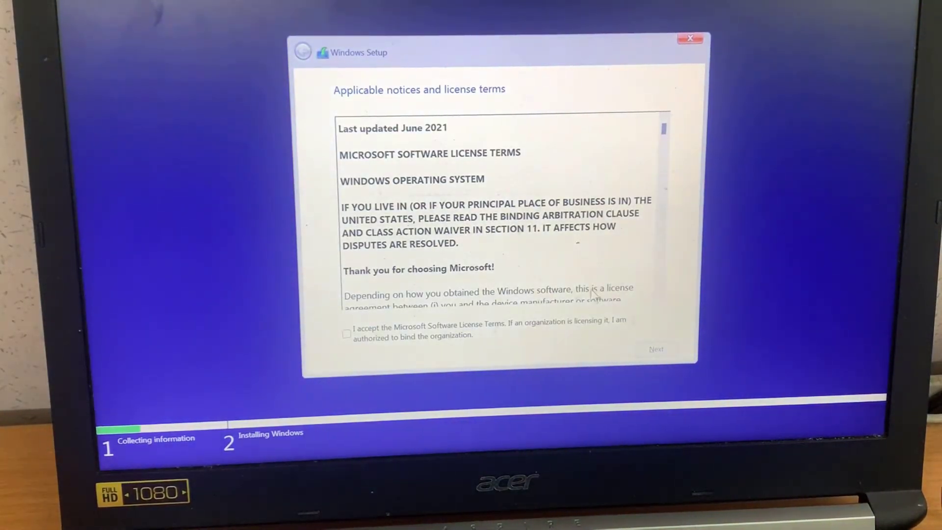
- Accept the Microsoft Software License Terms and look through the license text
click(401, 335)
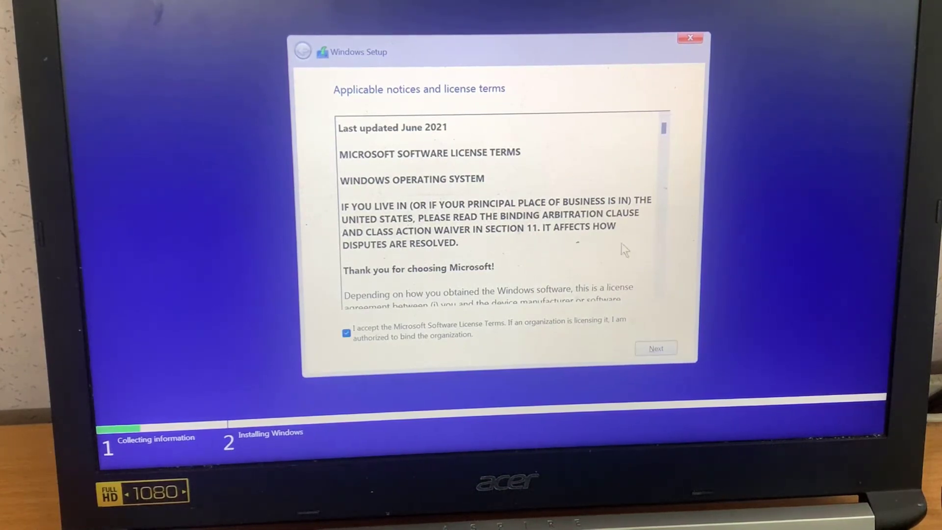
click(662, 169)
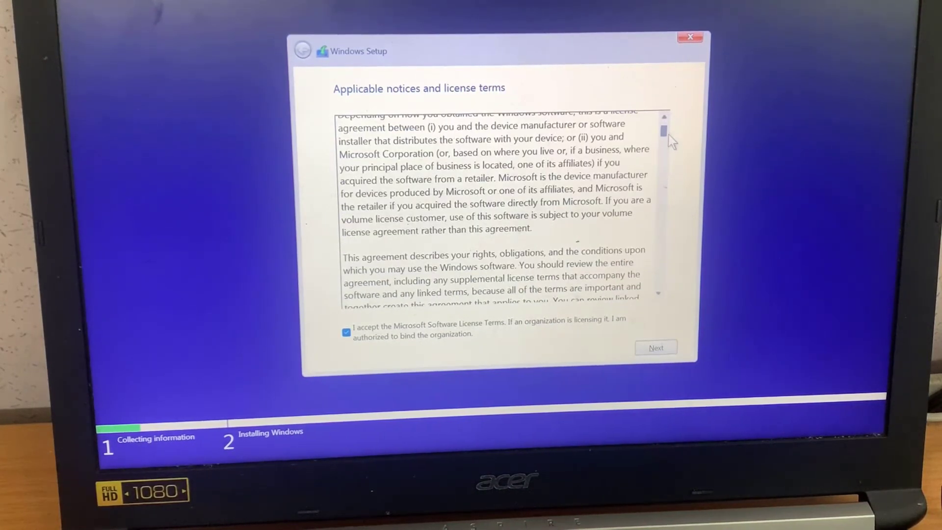